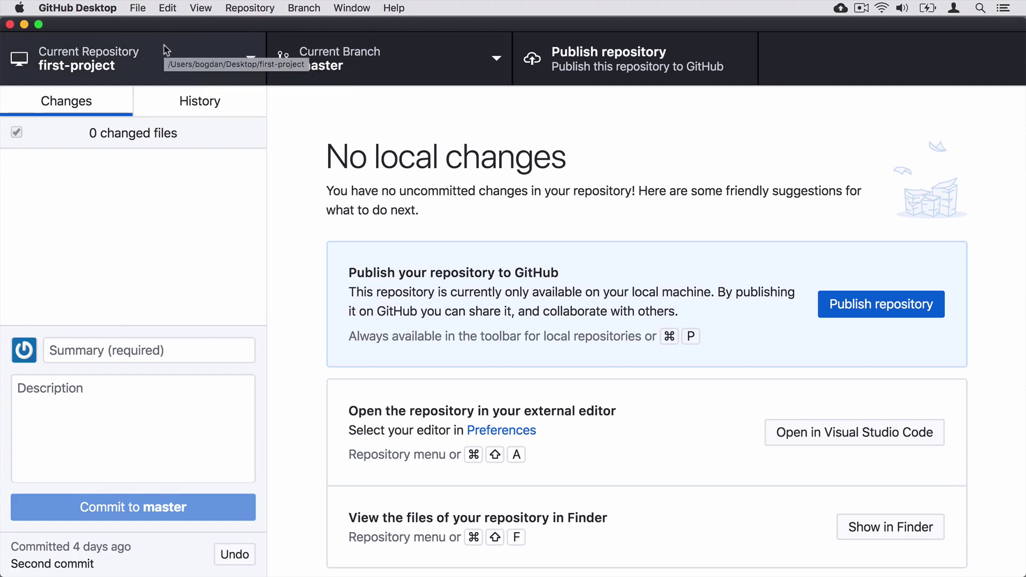
Browse the local repository list and its add-repository options, then dismiss it.
left_click(200, 62)
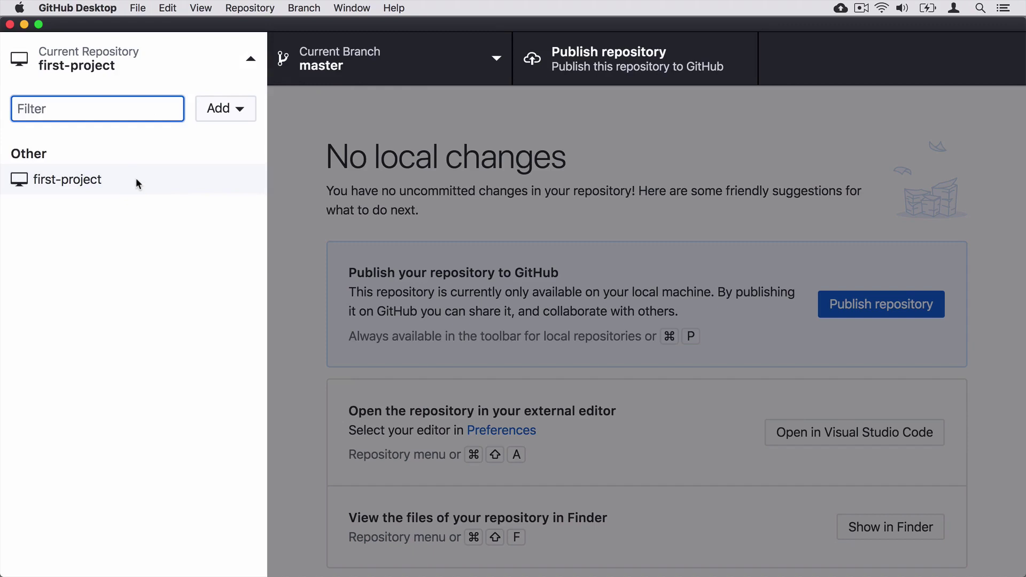
left_click(241, 111)
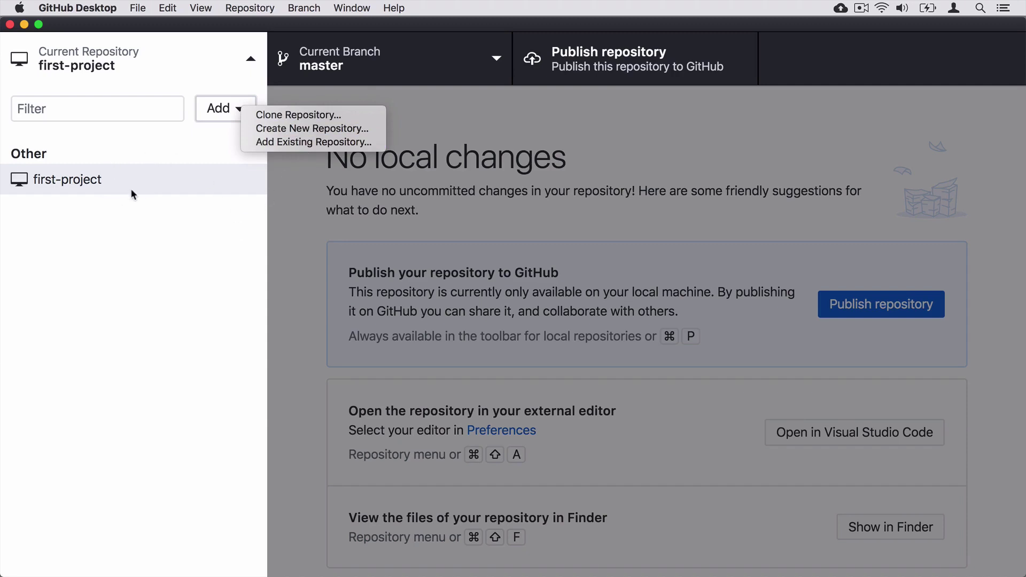
left_click(300, 183)
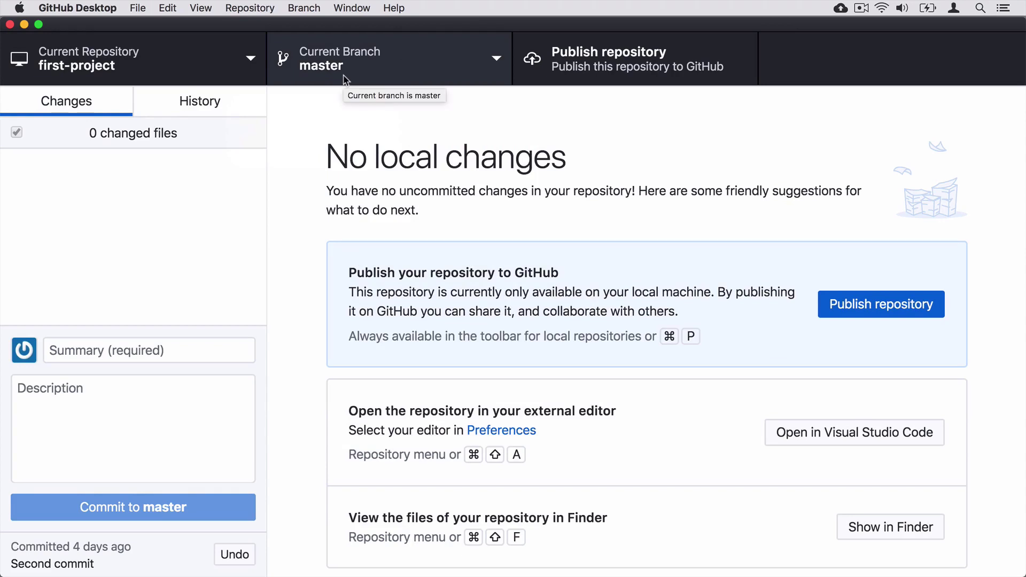
Look at the repository's branch menu and cancel creating a new branch.
left_click(447, 57)
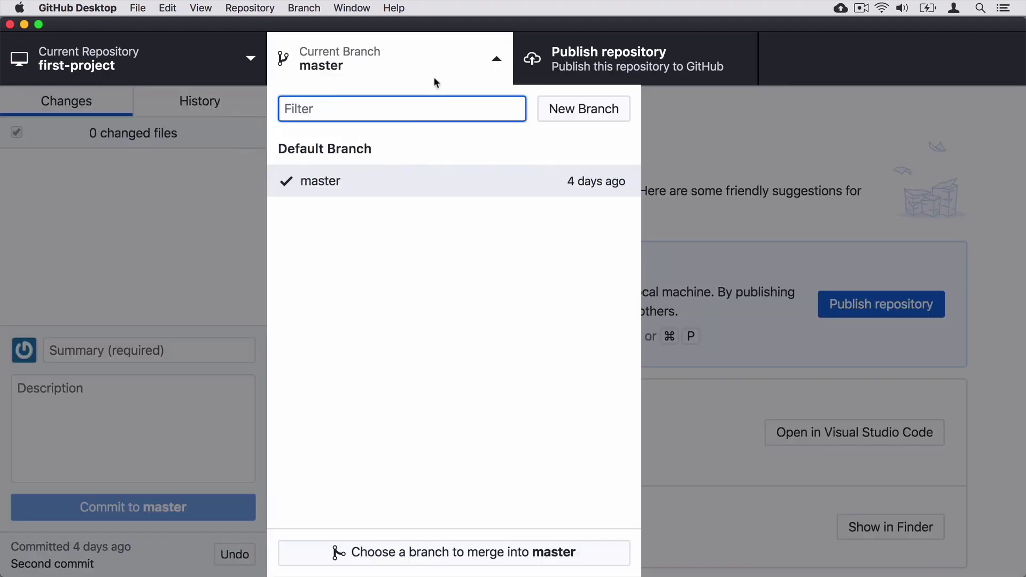
left_click(573, 106)
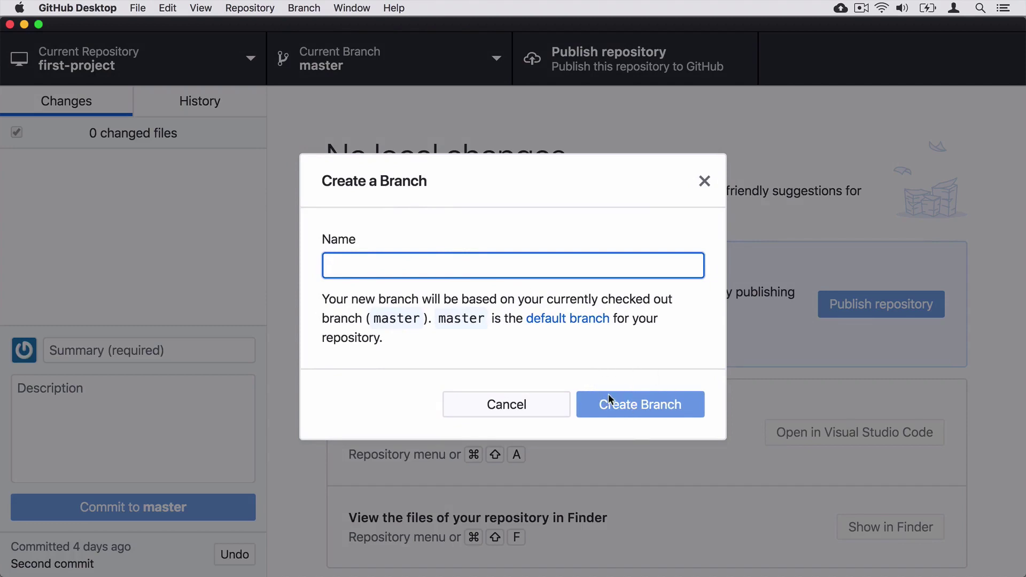
left_click(705, 182)
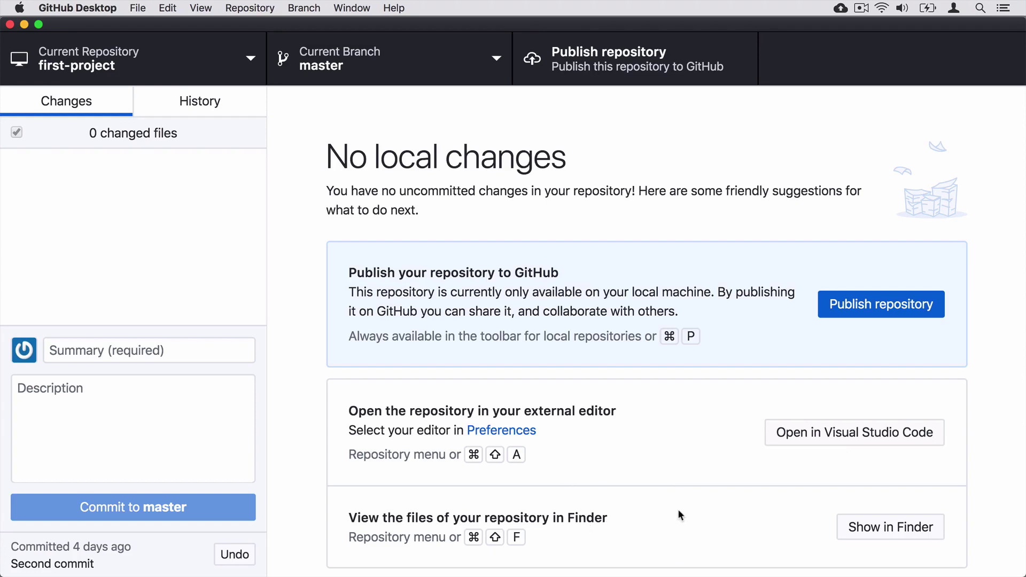
Reveal first-project in Finder and expand the folder to list its files.
left_click(895, 528)
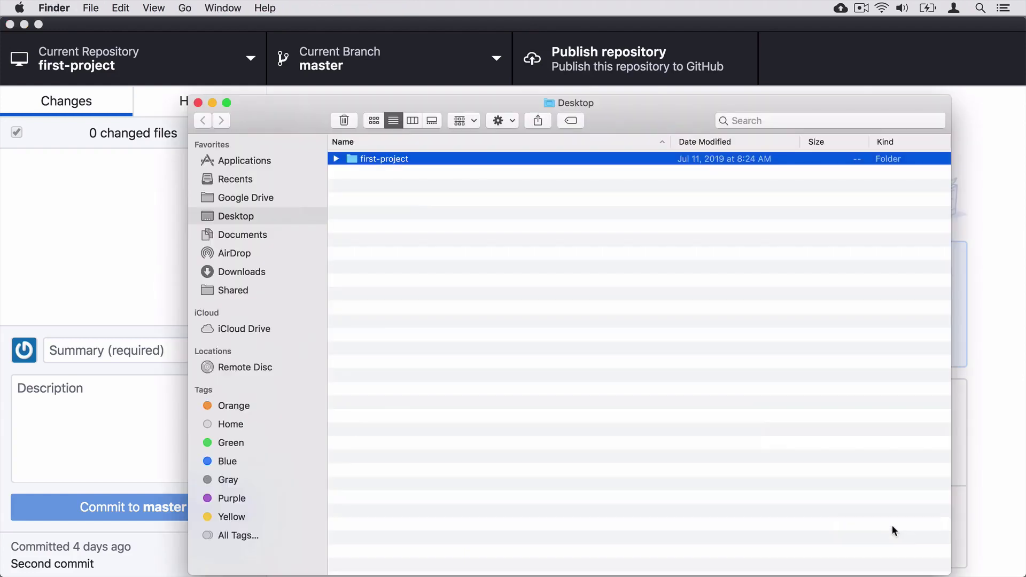
left_click(421, 203)
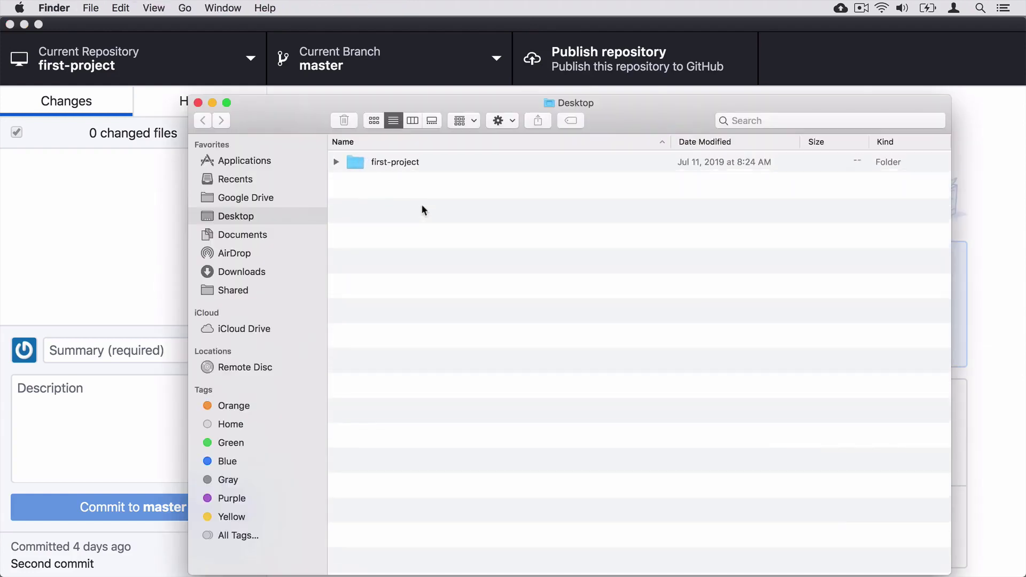
left_click(336, 164)
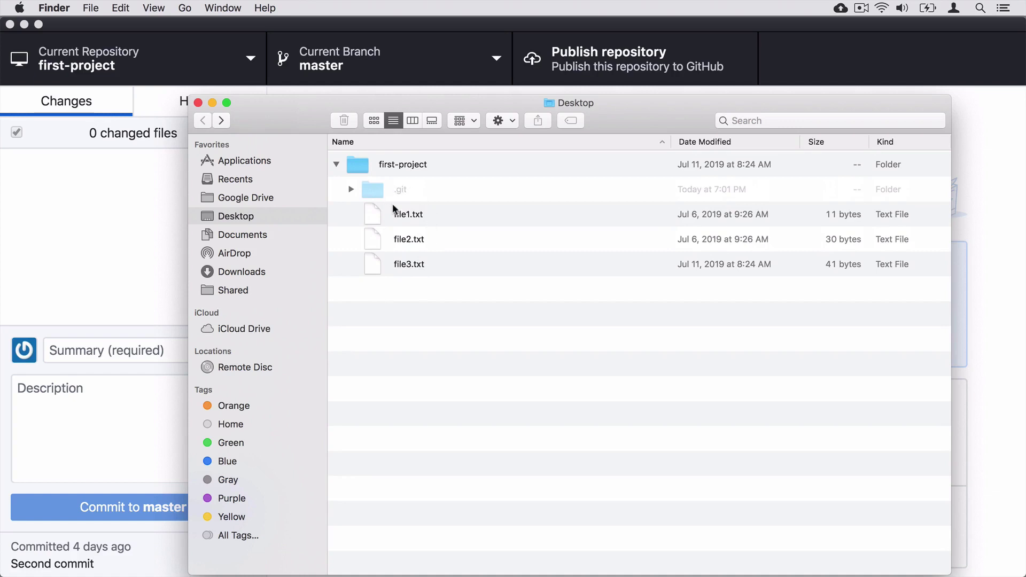
Close the Desktop Finder window and view first-project's commit history in GitHub Desktop.
left_click(198, 102)
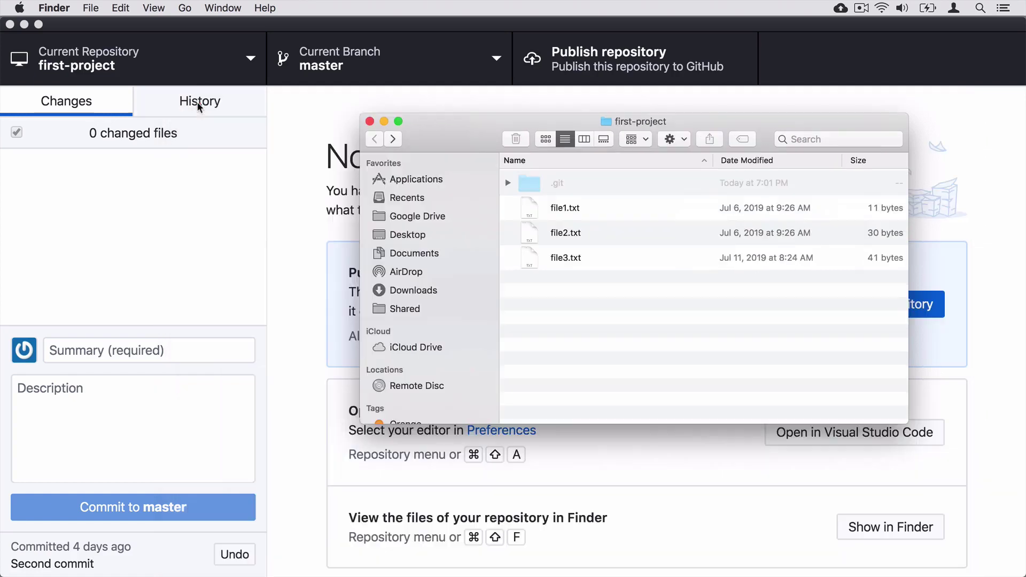
left_click(193, 202)
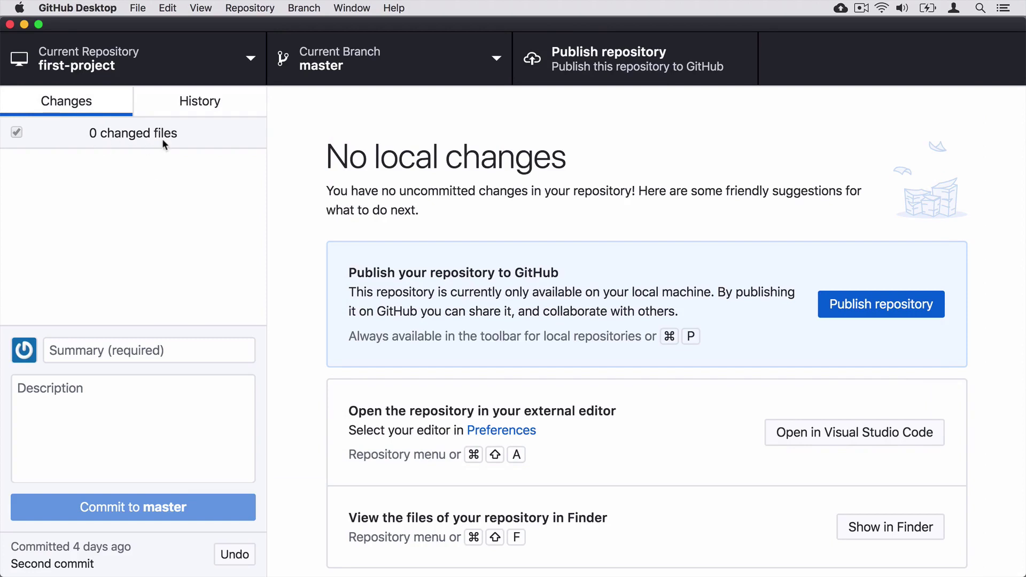
left_click(207, 105)
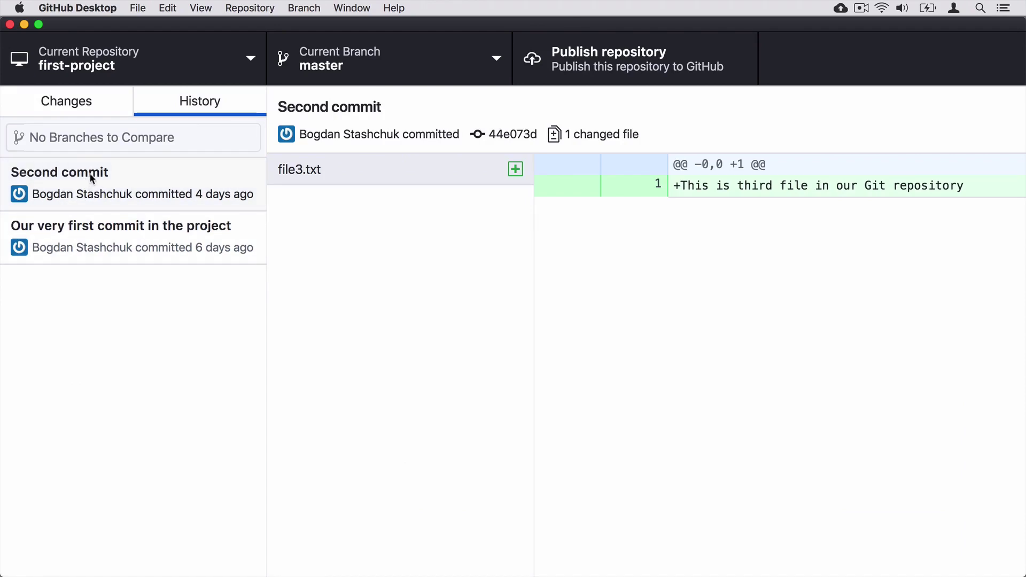
left_click(110, 247)
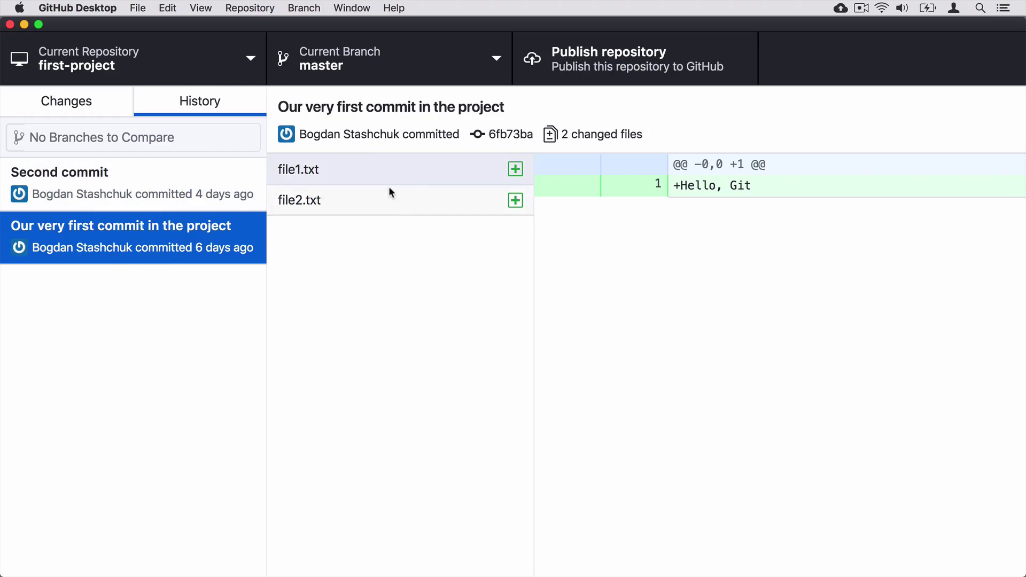
double_click(507, 134)
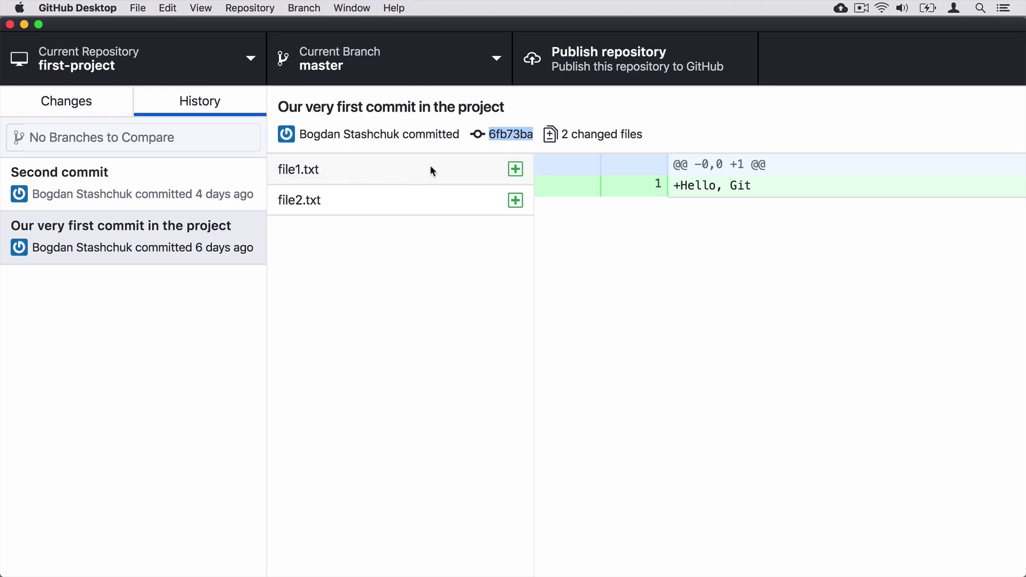
left_click(360, 205)
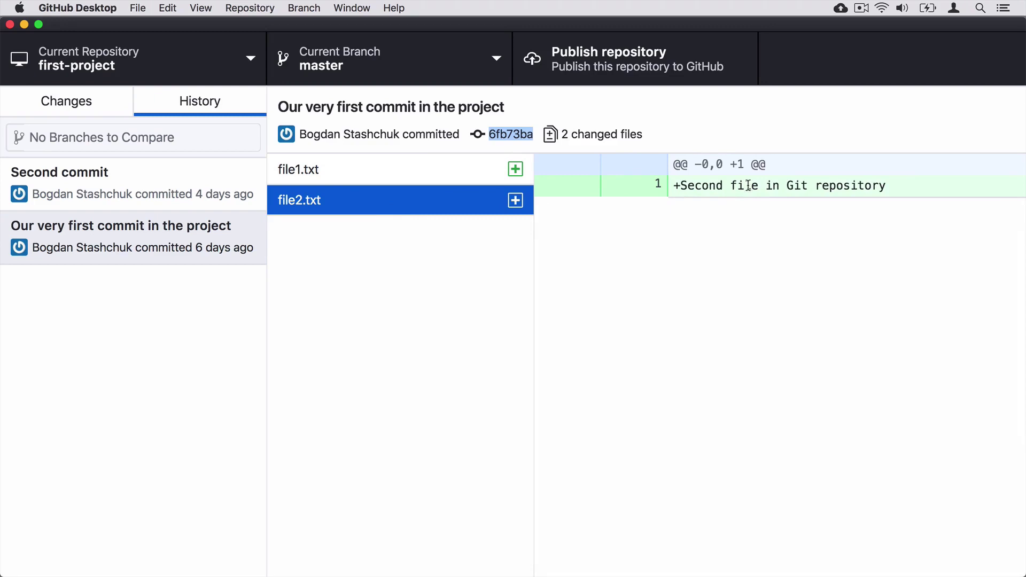
left_click(391, 171)
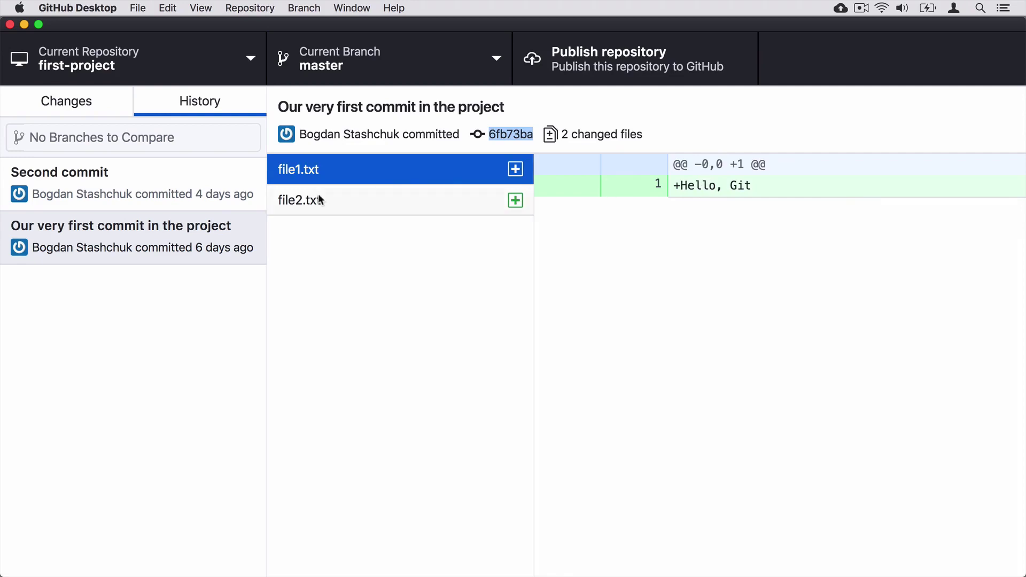
Inspect the Second commit (hash 44e073d) and its file3.txt diff, then return to Changes.
left_click(117, 181)
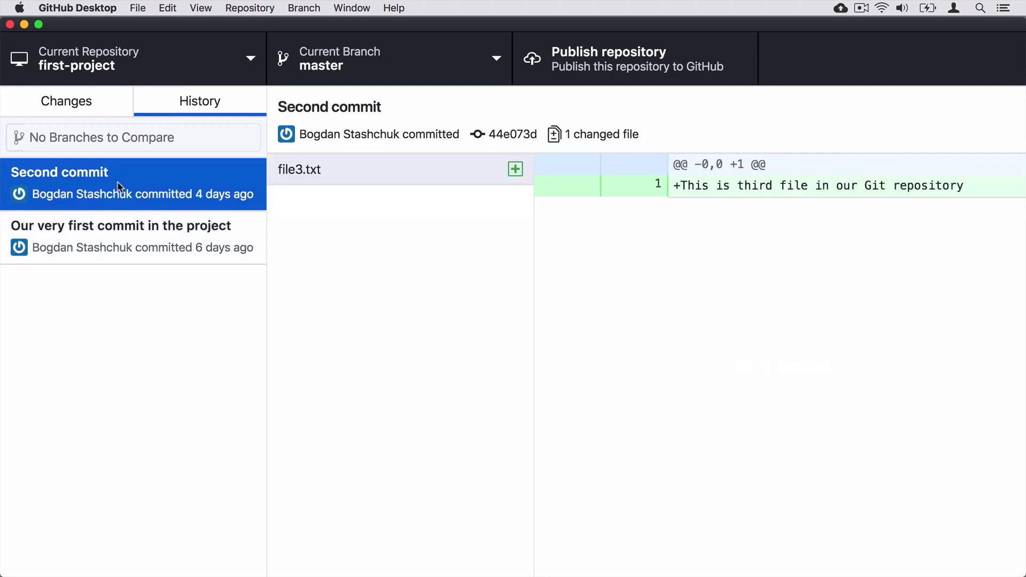
double_click(510, 134)
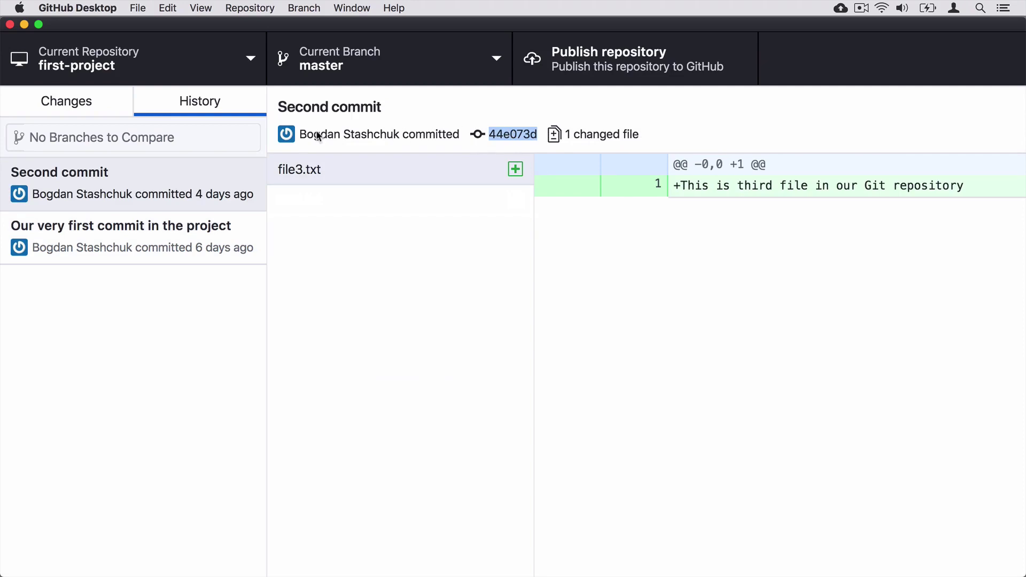
left_click(347, 171)
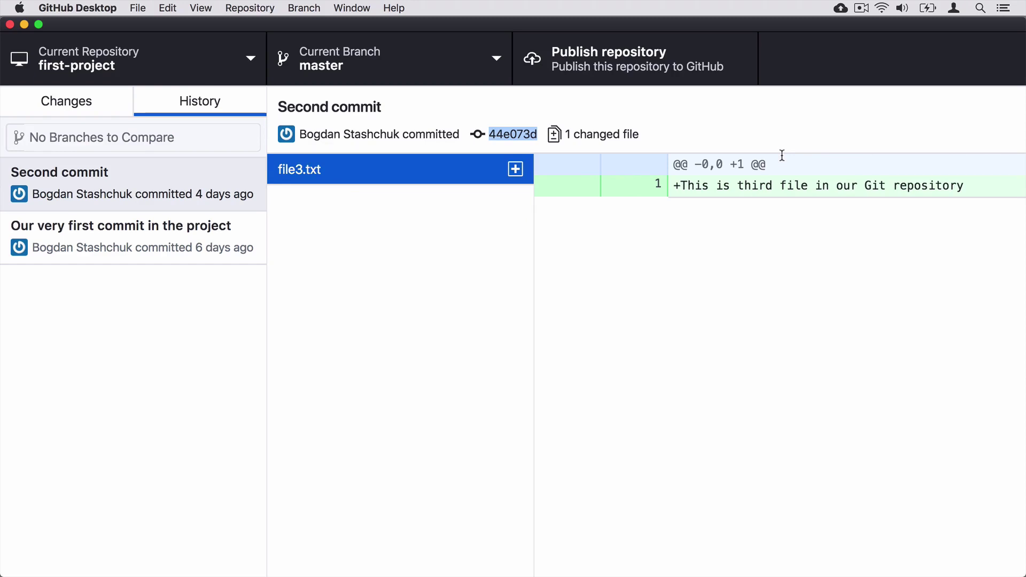
left_click(563, 221)
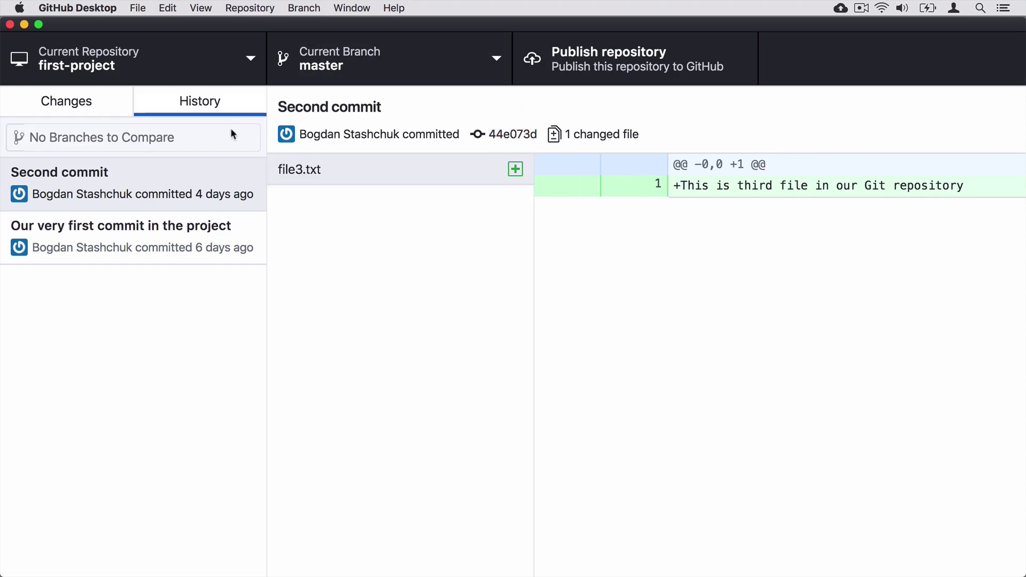
left_click(73, 101)
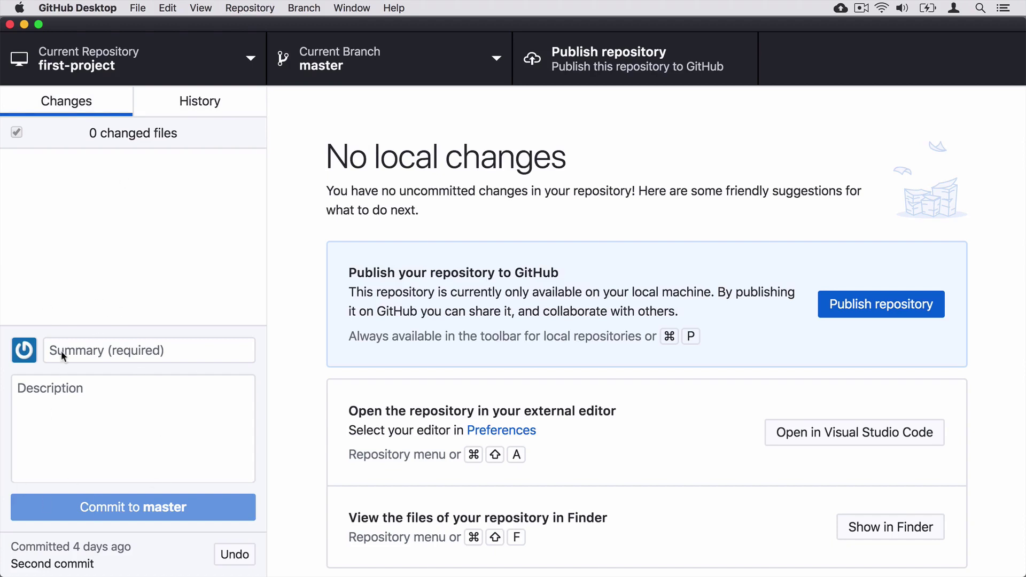
left_click(84, 351)
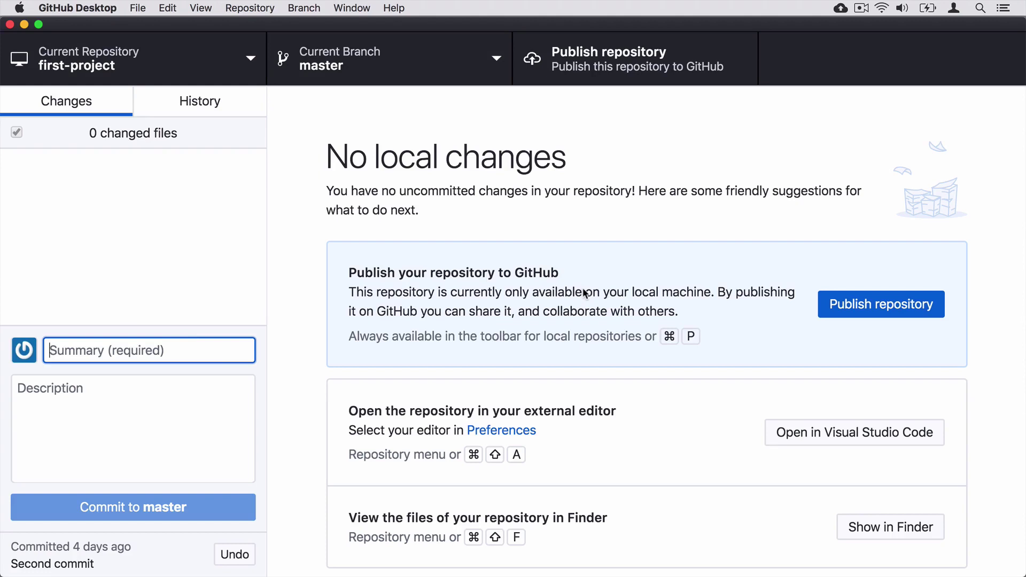
left_click(304, 9)
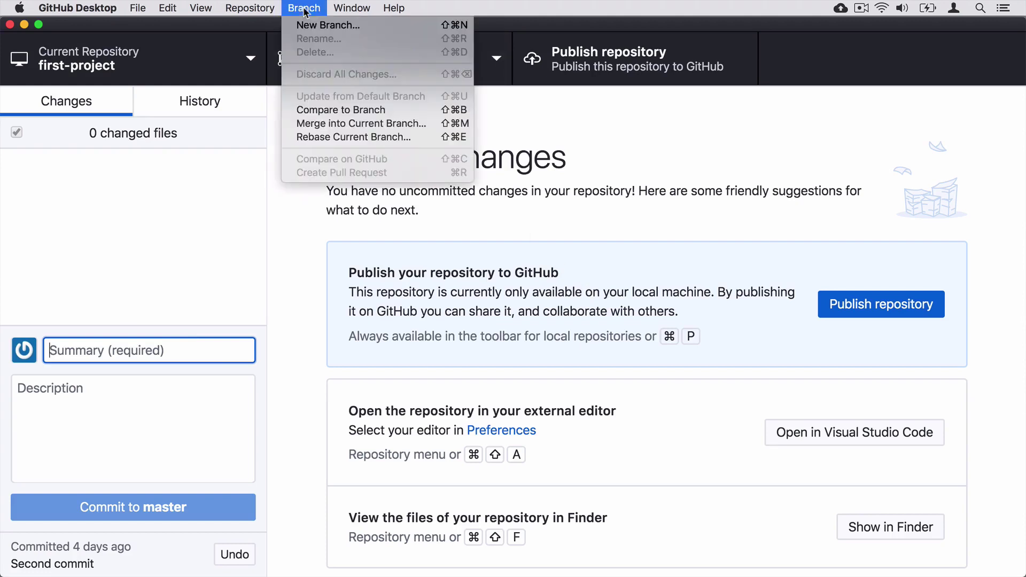
left_click(293, 188)
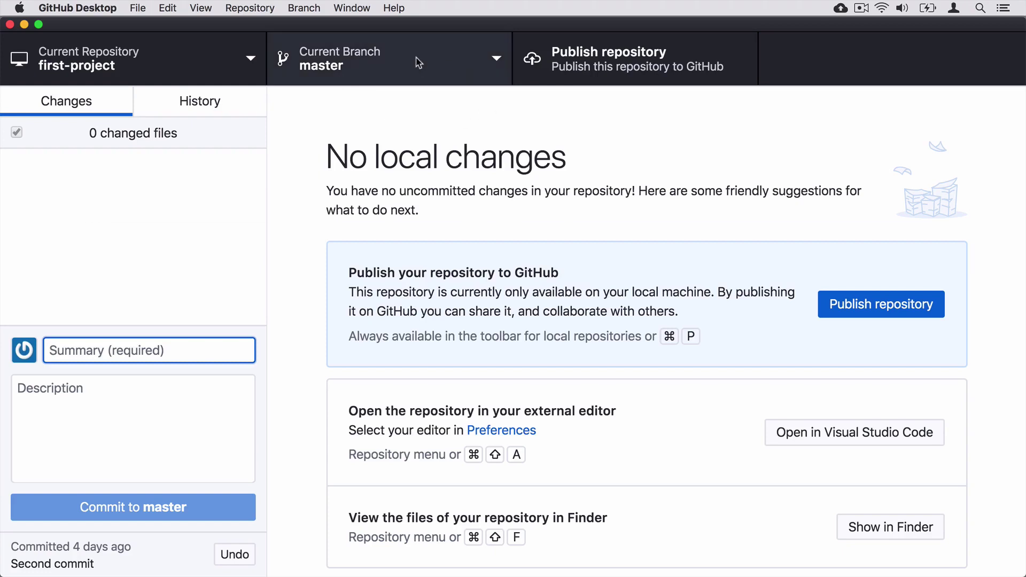
Switch to iTerm2 and select the branch name 'master' in the prompt.
key("super+Tab")
key("Tab")
key("Tab")
key("super")
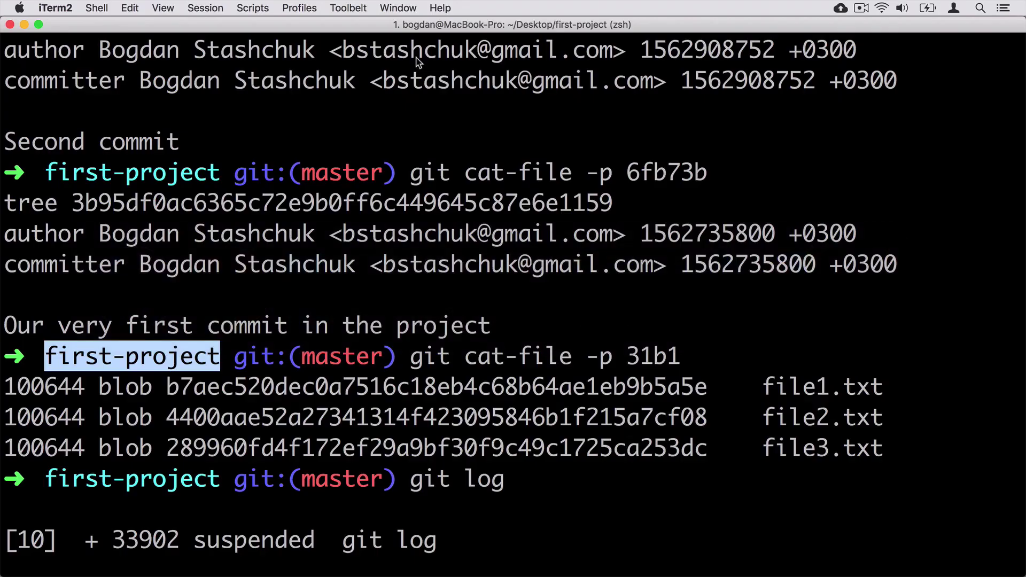
double_click(336, 358)
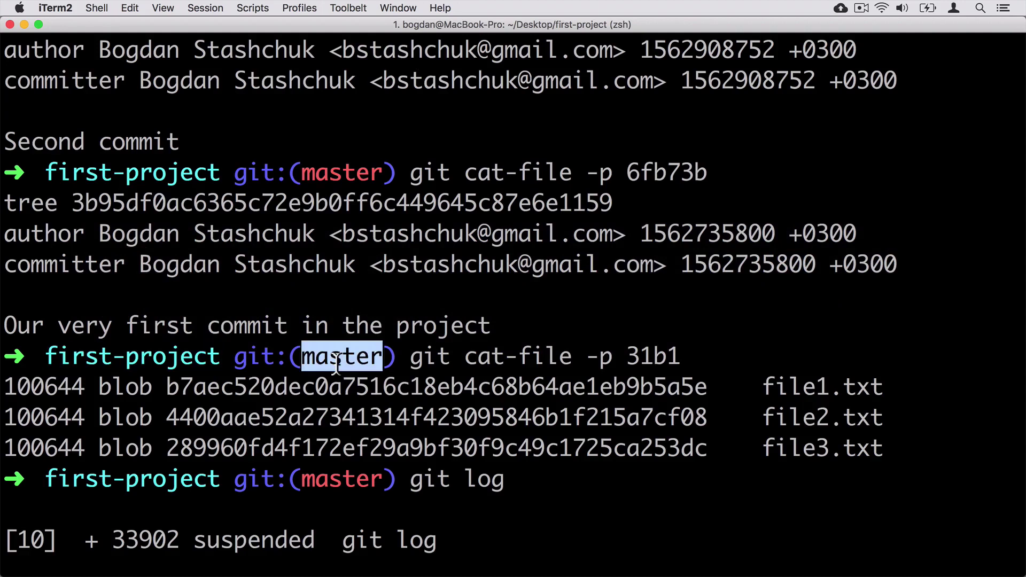